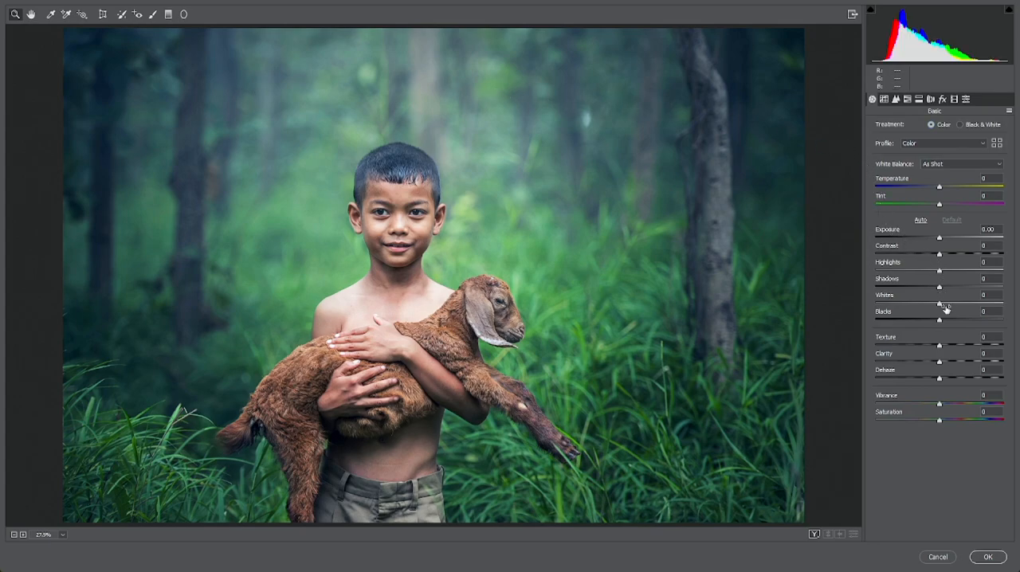
Step: Set Shadows to -100, Whites +3, Blacks -28, Clarity +22, Dehaze +5, Vibrance +59 and Saturation +13 in the basic adjustments
{"action": "left_click_drag", "start_coordinate": [940, 289], "coordinate": [873, 287]}
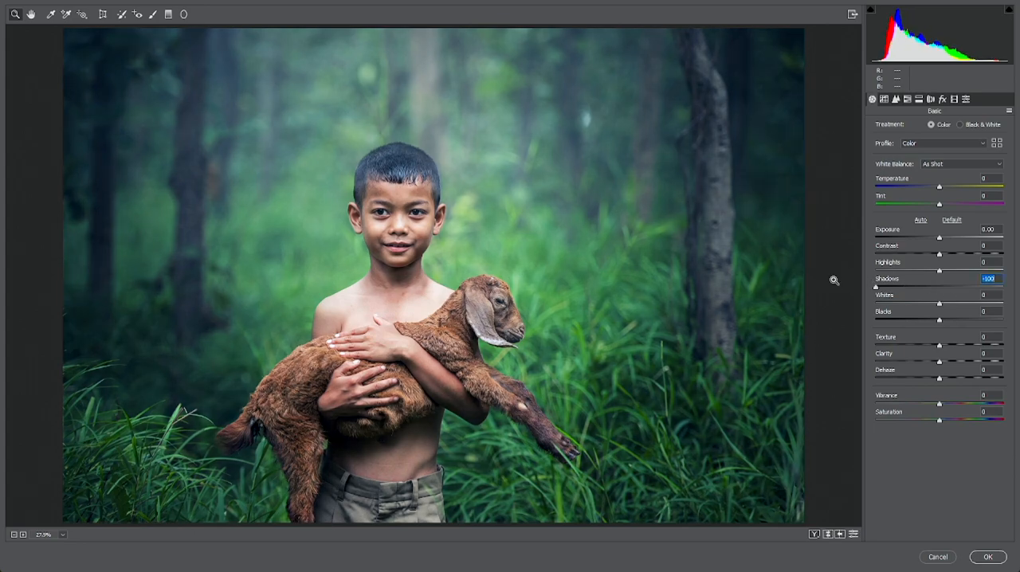
{"action": "mouse_move", "coordinate": [941, 306]}
{"action": "left_mouse_down"}
{"action": "mouse_move", "coordinate": [962, 303]}
{"action": "mouse_move", "coordinate": [869, 296]}
{"action": "mouse_move", "coordinate": [943, 304]}
{"action": "mouse_move", "coordinate": [927, 306]}
{"action": "mouse_move", "coordinate": [952, 318]}
{"action": "mouse_move", "coordinate": [901, 317]}
{"action": "mouse_move", "coordinate": [924, 318]}
{"action": "left_mouse_up"}
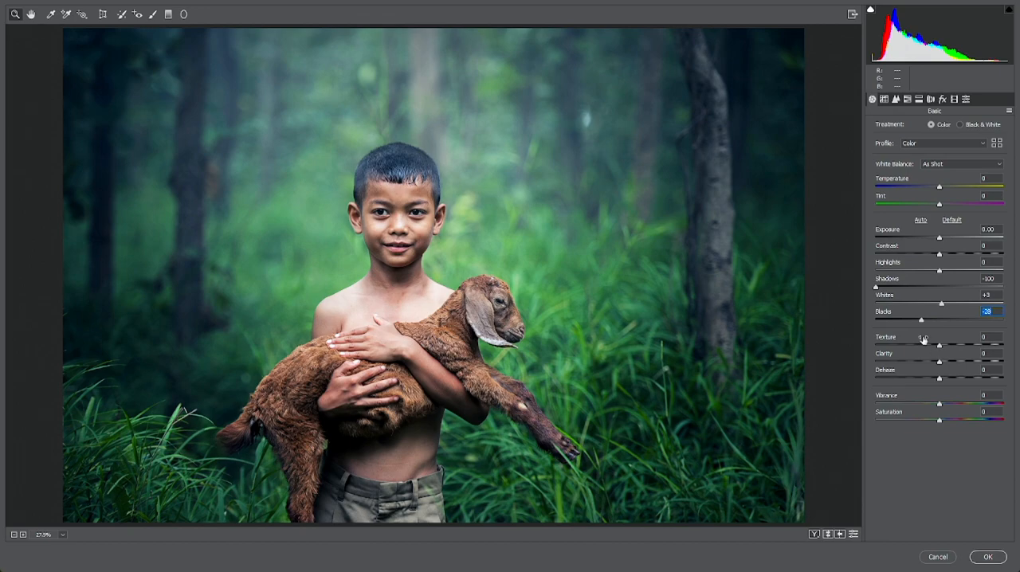
{"action": "mouse_move", "coordinate": [940, 362]}
{"action": "left_mouse_down"}
{"action": "mouse_move", "coordinate": [921, 363]}
{"action": "mouse_move", "coordinate": [955, 372]}
{"action": "left_mouse_up"}
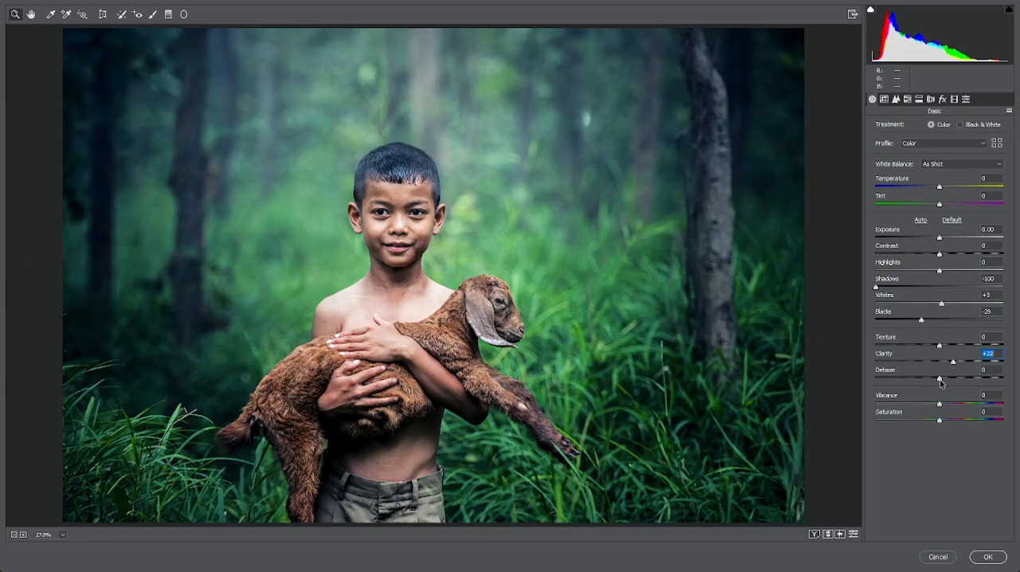
{"action": "mouse_move", "coordinate": [939, 380]}
{"action": "left_mouse_down"}
{"action": "mouse_move", "coordinate": [955, 382]}
{"action": "mouse_move", "coordinate": [936, 381]}
{"action": "mouse_move", "coordinate": [946, 382]}
{"action": "left_mouse_up"}
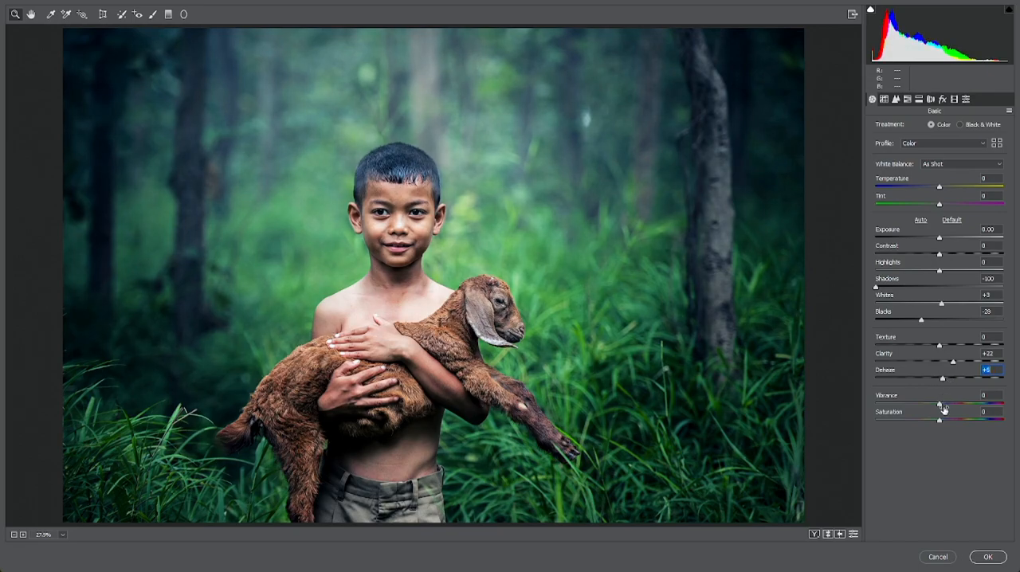
{"action": "mouse_move", "coordinate": [943, 409]}
{"action": "left_mouse_down"}
{"action": "mouse_move", "coordinate": [916, 402]}
{"action": "mouse_move", "coordinate": [978, 401]}
{"action": "mouse_move", "coordinate": [969, 422]}
{"action": "mouse_move", "coordinate": [952, 422]}
{"action": "mouse_move", "coordinate": [973, 425]}
{"action": "mouse_move", "coordinate": [957, 421]}
{"action": "left_mouse_up"}
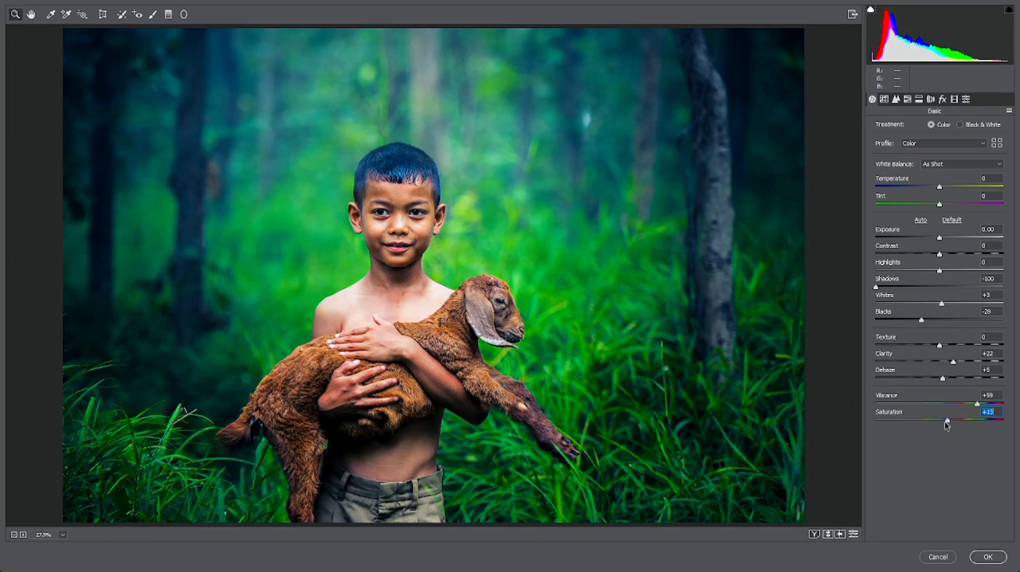
Step: Set the HSL saturation of Greens, Aquas and Blues to -100, fully desaturate Purples and strongly raise Magentas
{"action": "left_click", "coordinate": [919, 100]}
{"action": "left_click", "coordinate": [906, 100]}
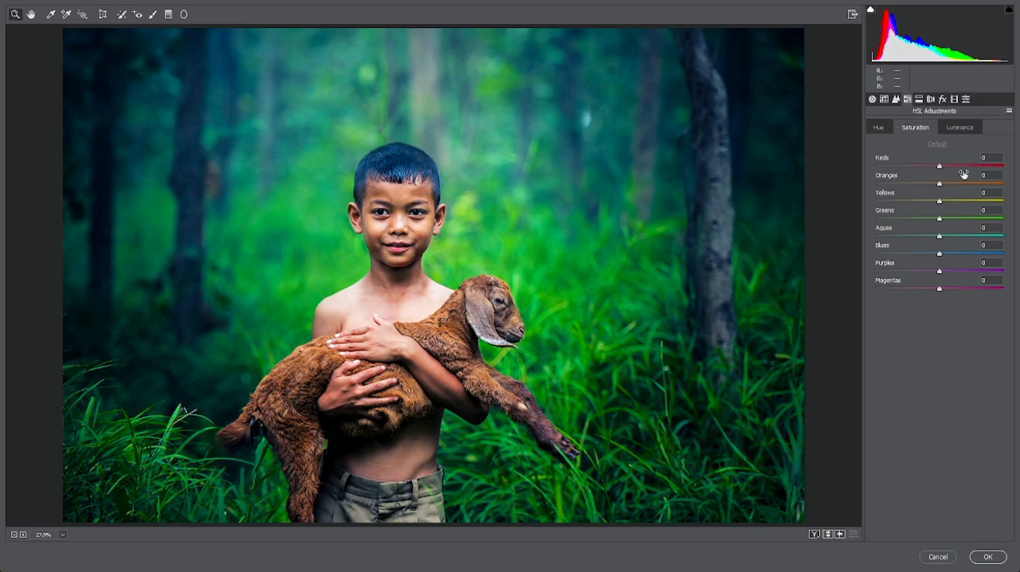
{"action": "left_click_drag", "start_coordinate": [939, 221], "coordinate": [834, 200]}
{"action": "left_click_drag", "start_coordinate": [940, 237], "coordinate": [850, 234]}
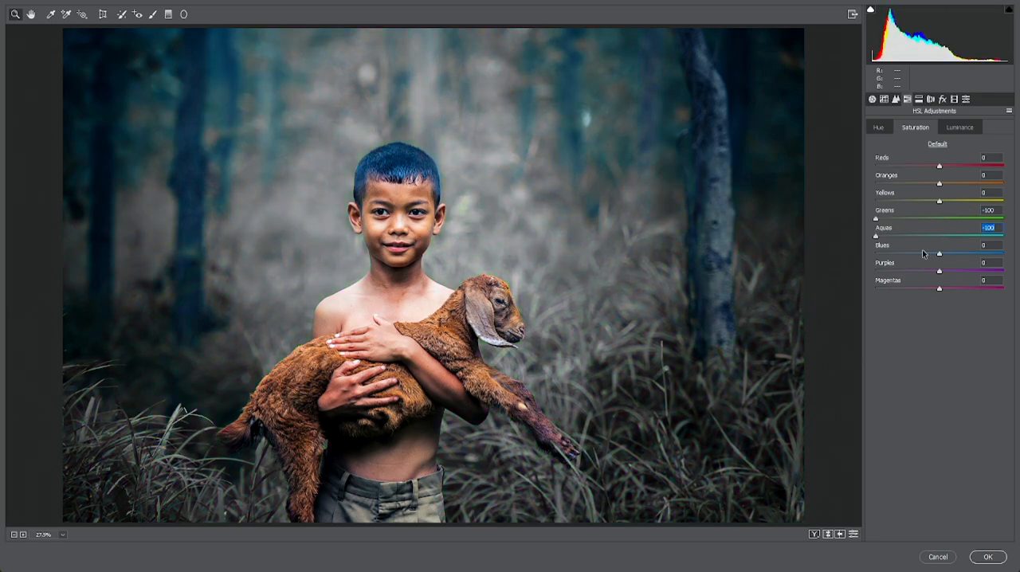
{"action": "left_click_drag", "start_coordinate": [939, 252], "coordinate": [852, 241]}
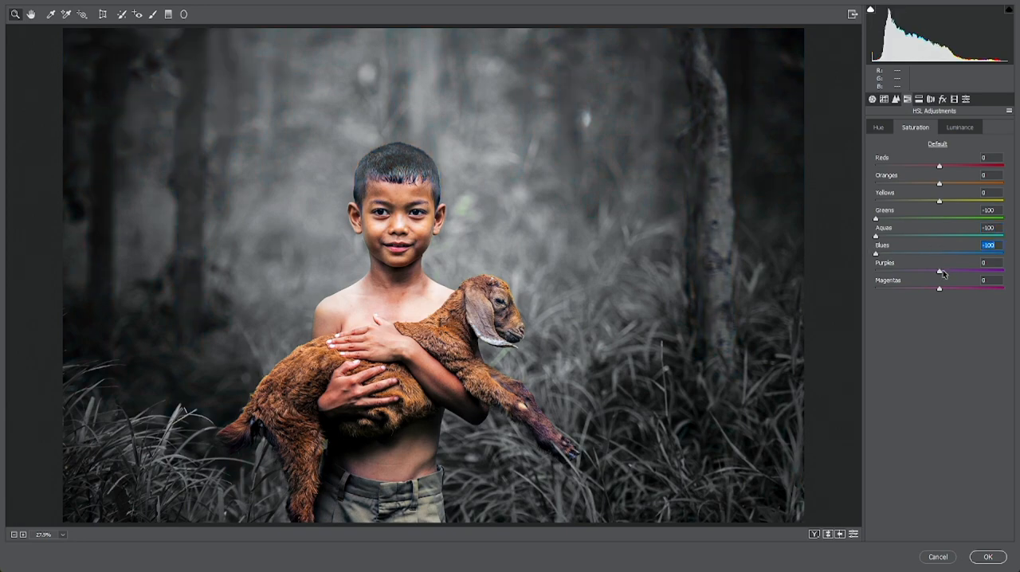
{"action": "left_click_drag", "start_coordinate": [941, 271], "coordinate": [826, 246]}
{"action": "left_click_drag", "start_coordinate": [942, 292], "coordinate": [1009, 292]}
Step: Adjust the HSL hues to Reds -6, Oranges -25, Greens +100, Aquas -85 and Blues +87, and shift Yellows toward green
{"action": "left_click", "coordinate": [882, 129]}
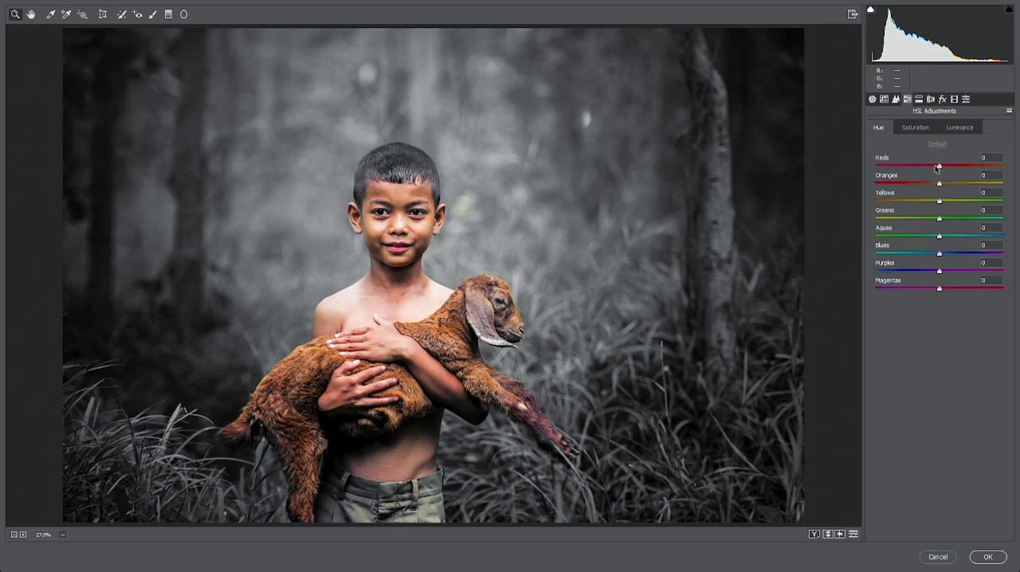
{"action": "left_click_drag", "start_coordinate": [940, 217], "coordinate": [1013, 204]}
{"action": "left_click_drag", "start_coordinate": [940, 236], "coordinate": [1018, 234]}
{"action": "left_click_drag", "start_coordinate": [940, 255], "coordinate": [942, 257]}
{"action": "left_click_drag", "start_coordinate": [940, 167], "coordinate": [918, 183]}
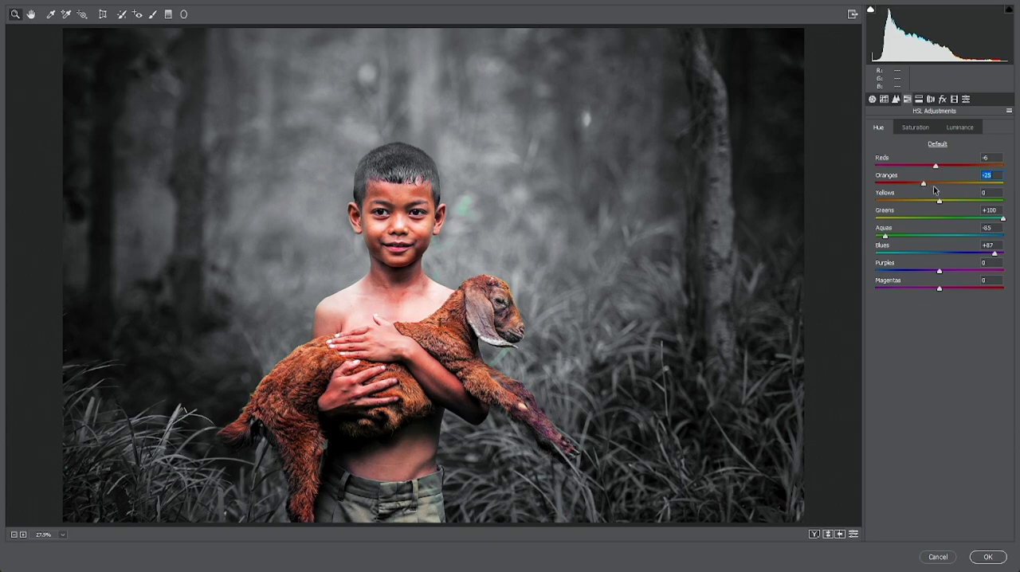
{"action": "left_click_drag", "start_coordinate": [939, 202], "coordinate": [961, 201]}
Step: Set the HSL luminance of Greens to +3 and Aquas to +26
{"action": "left_click", "coordinate": [957, 129]}
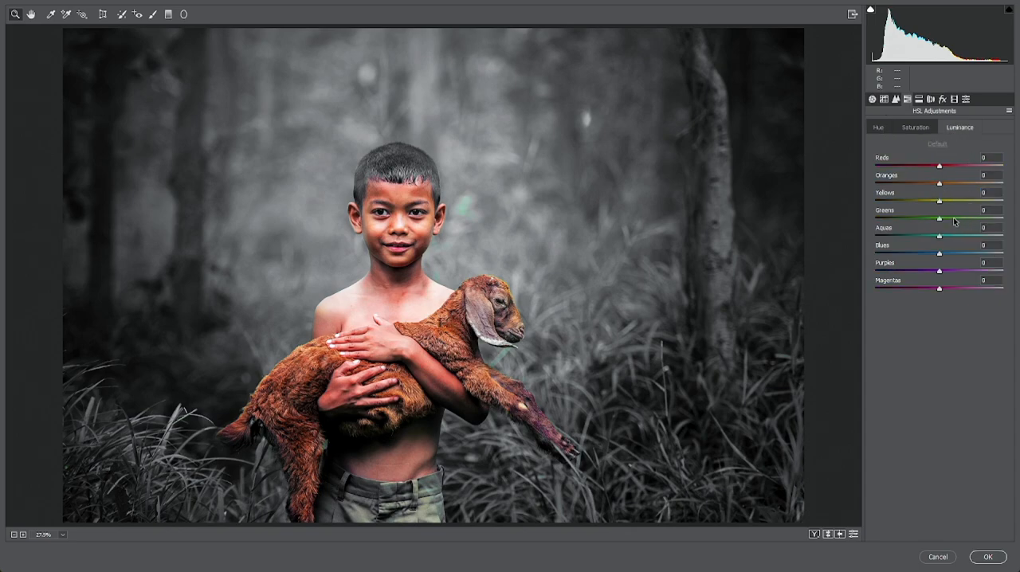
{"action": "mouse_move", "coordinate": [942, 220]}
{"action": "left_mouse_down"}
{"action": "mouse_move", "coordinate": [973, 219]}
{"action": "mouse_move", "coordinate": [881, 220]}
{"action": "mouse_move", "coordinate": [948, 236]}
{"action": "mouse_move", "coordinate": [858, 225]}
{"action": "mouse_move", "coordinate": [955, 220]}
{"action": "left_mouse_up"}
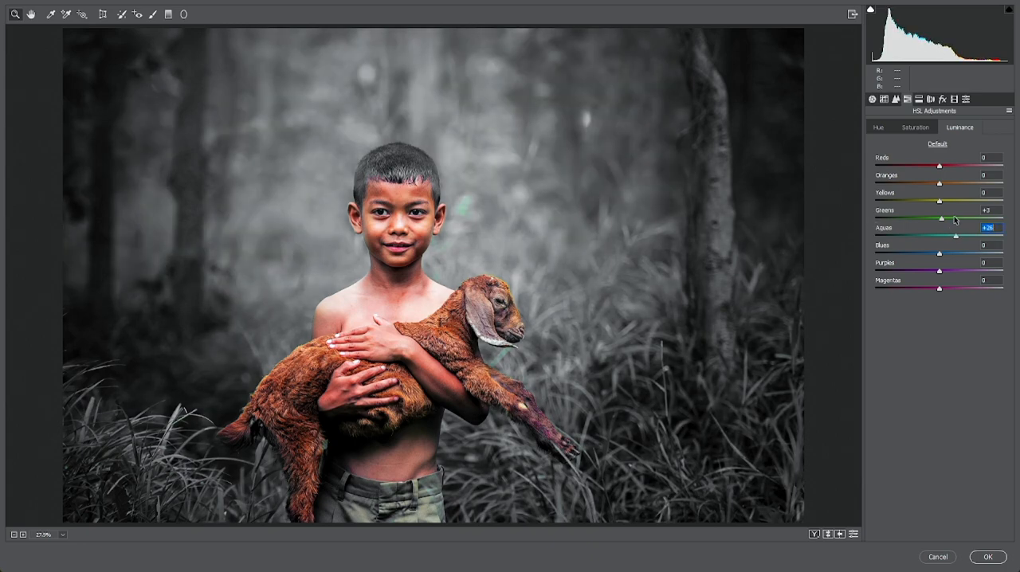
Step: Set luminance noise reduction to 35 and slightly raise the sharpening masking and amount
{"action": "left_click", "coordinate": [896, 99]}
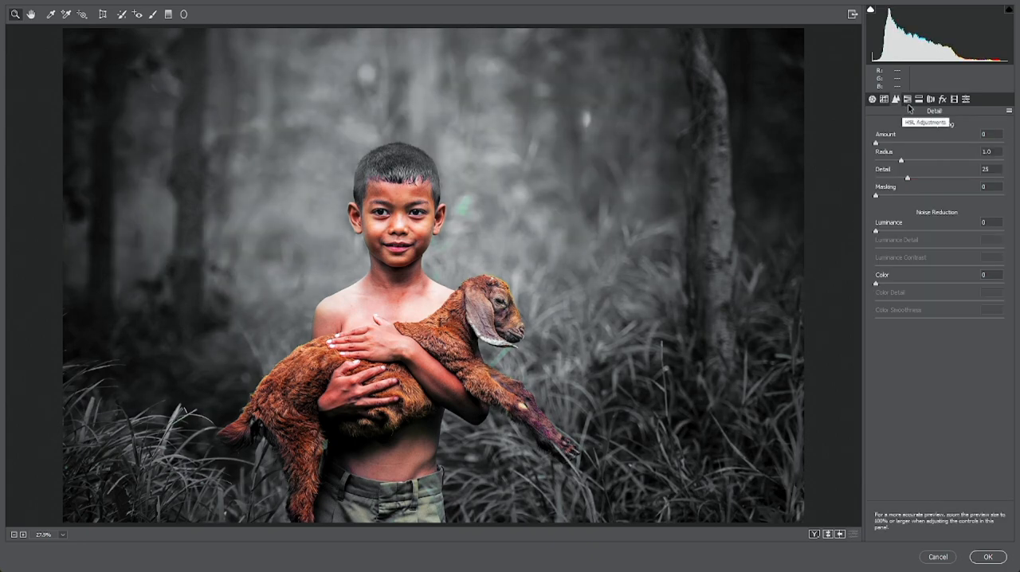
{"action": "left_click_drag", "start_coordinate": [885, 233], "coordinate": [920, 232]}
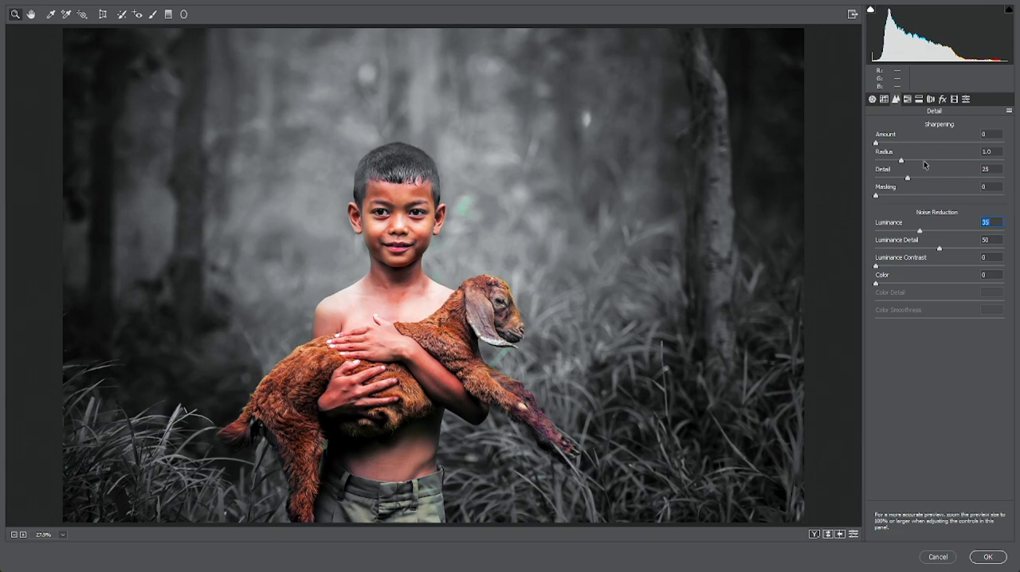
{"action": "left_click_drag", "start_coordinate": [876, 196], "coordinate": [889, 198]}
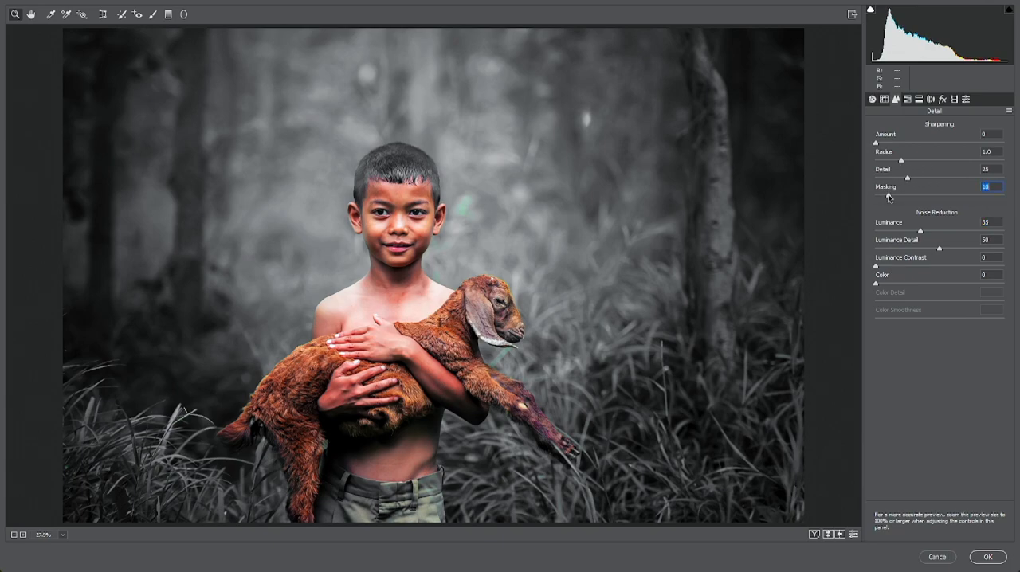
{"action": "left_click", "coordinate": [893, 144]}
Step: Shape the parametric tone curve with Highlights +45, Lights -8 and Darks +16
{"action": "left_click", "coordinate": [883, 99]}
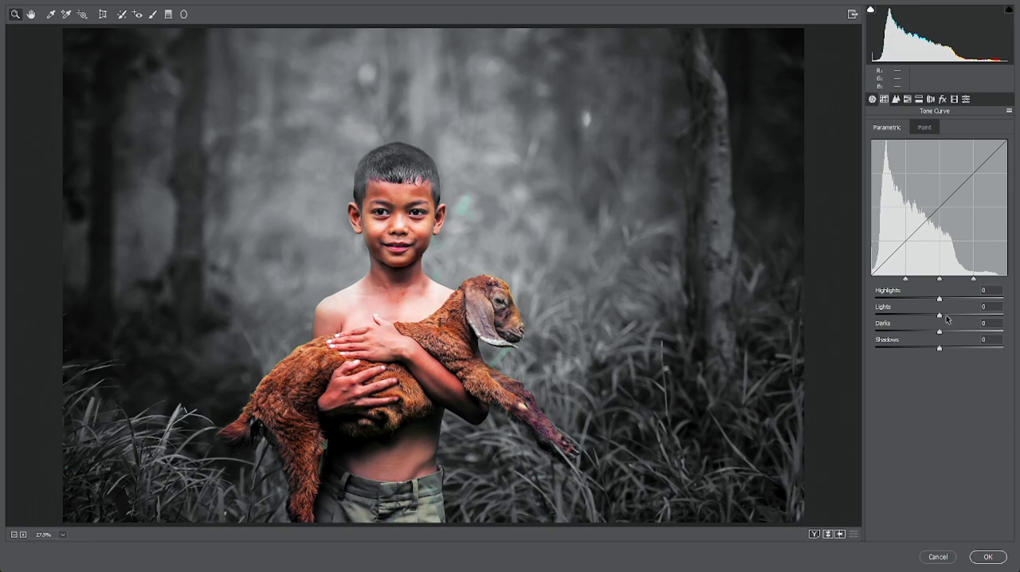
{"action": "left_click_drag", "start_coordinate": [940, 318], "coordinate": [944, 318]}
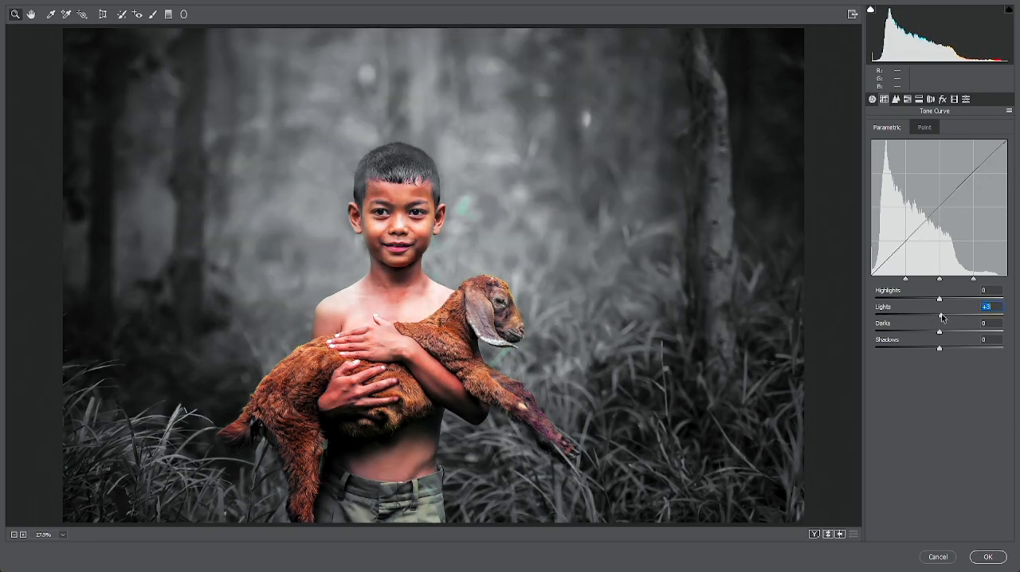
{"action": "left_click_drag", "start_coordinate": [942, 318], "coordinate": [970, 307]}
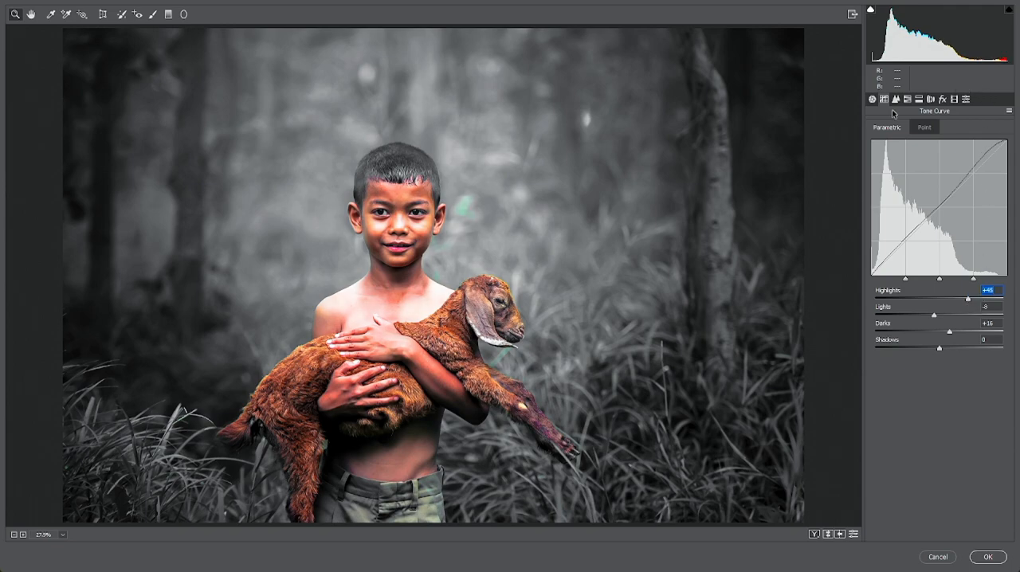
Step: Set the green defringe amount to 6 and the lens vignetting amount to -8, and commit the filter adjustments
{"action": "left_click", "coordinate": [931, 99]}
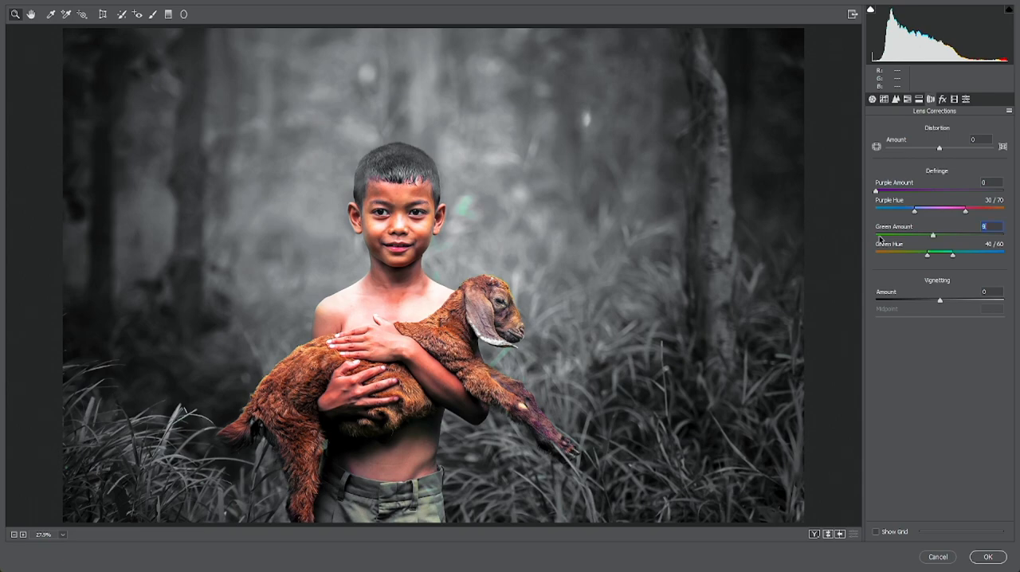
{"action": "mouse_move", "coordinate": [933, 236]}
{"action": "left_mouse_down"}
{"action": "mouse_move", "coordinate": [864, 241]}
{"action": "mouse_move", "coordinate": [918, 246]}
{"action": "left_mouse_up"}
{"action": "mouse_move", "coordinate": [939, 300]}
{"action": "left_mouse_down"}
{"action": "mouse_move", "coordinate": [949, 301]}
{"action": "mouse_move", "coordinate": [904, 300]}
{"action": "mouse_move", "coordinate": [967, 285]}
{"action": "mouse_move", "coordinate": [935, 287]}
{"action": "left_mouse_up"}
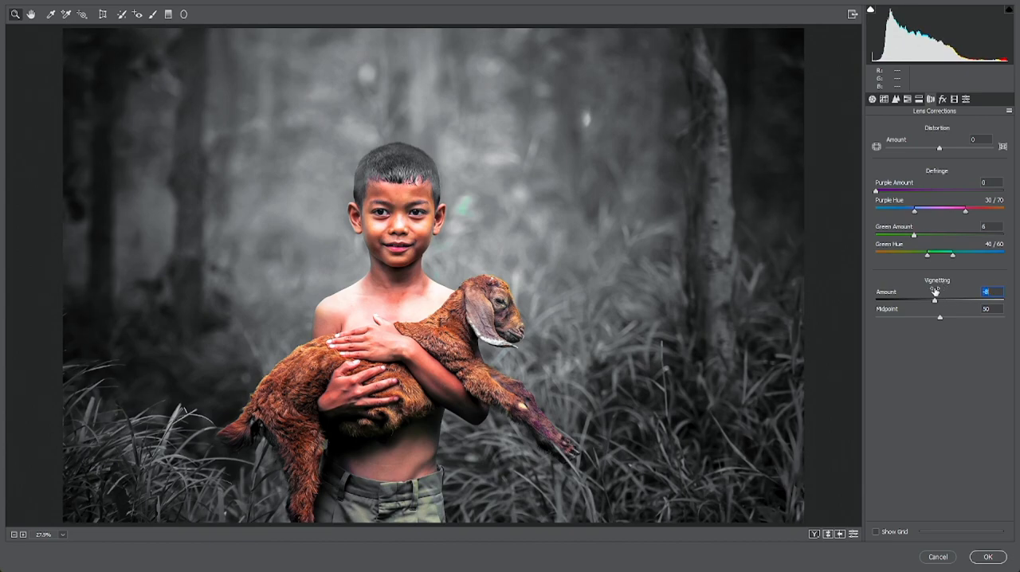
{"action": "left_click", "coordinate": [987, 558]}
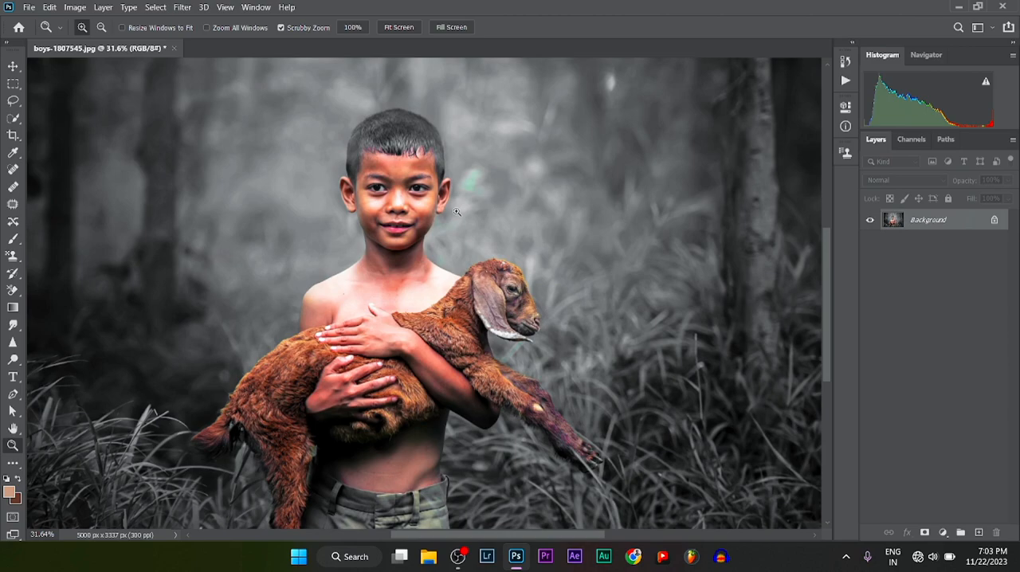
Step: Examine the edited photo up close, from the boy's face down to the hands and the goat
{"action": "left_click_drag", "start_coordinate": [454, 212], "coordinate": [490, 206]}
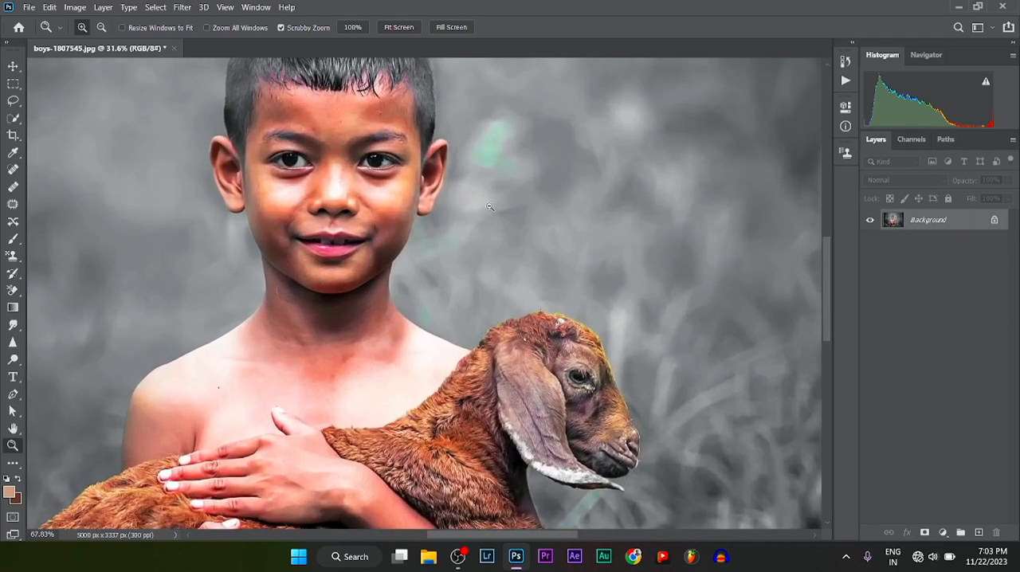
{"action": "scroll", "coordinate": [594, 431], "scroll_direction": "down", "scroll_amount": 5}
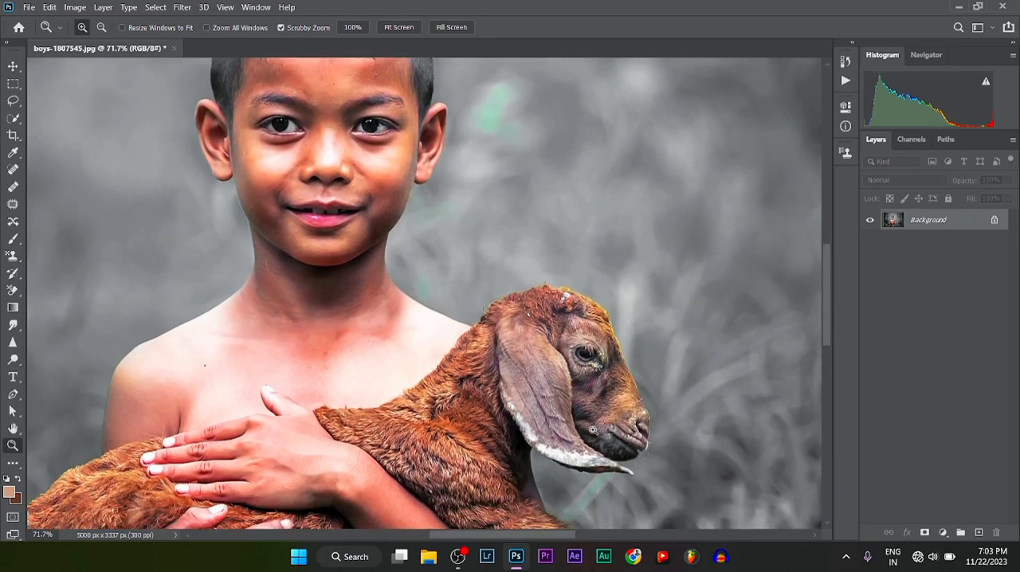
{"action": "scroll", "coordinate": [593, 430], "scroll_direction": "down", "scroll_amount": 2}
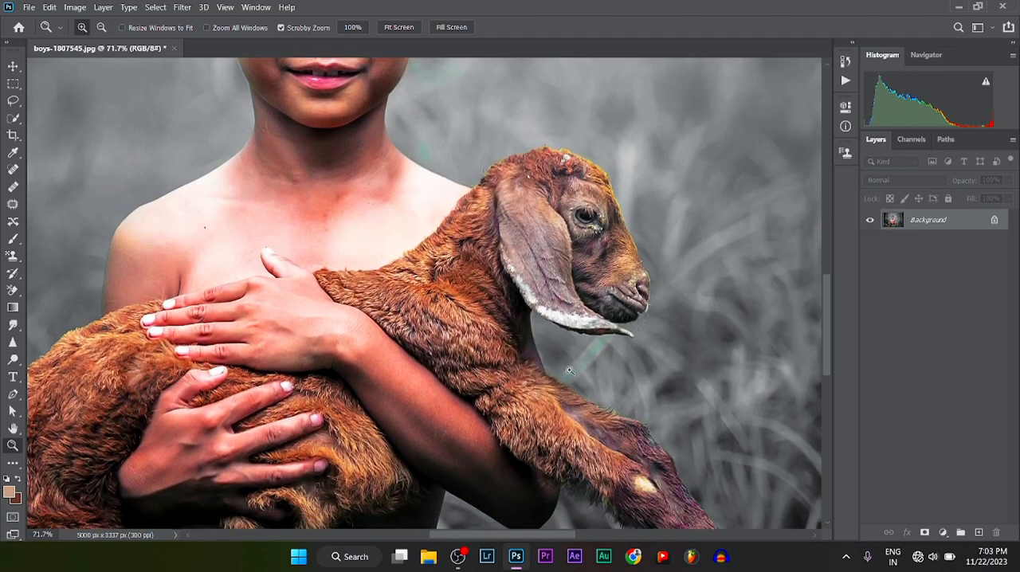
{"action": "left_click_drag", "start_coordinate": [583, 295], "coordinate": [556, 334]}
{"action": "scroll", "coordinate": [459, 184], "scroll_direction": "down", "scroll_amount": 2}
{"action": "scroll", "coordinate": [459, 184], "scroll_direction": "up", "scroll_amount": 3}
{"action": "scroll", "coordinate": [459, 186], "scroll_direction": "up", "scroll_amount": 1}
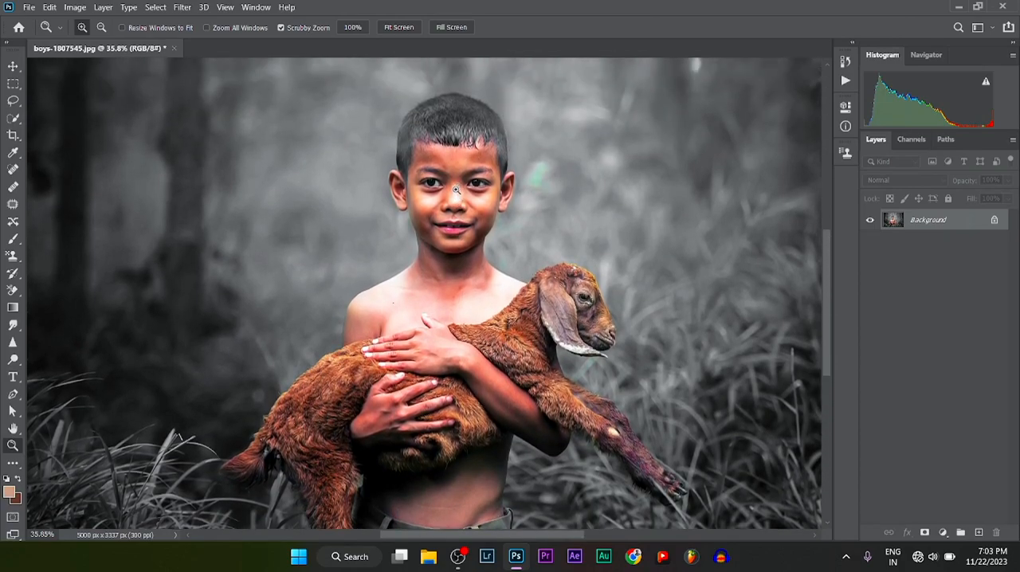
Step: Save the photo as a JPEG named boys-1807545 at quality 8 (High) with the Baseline Standard format, replacing the existing file
{"action": "left_click", "coordinate": [30, 8]}
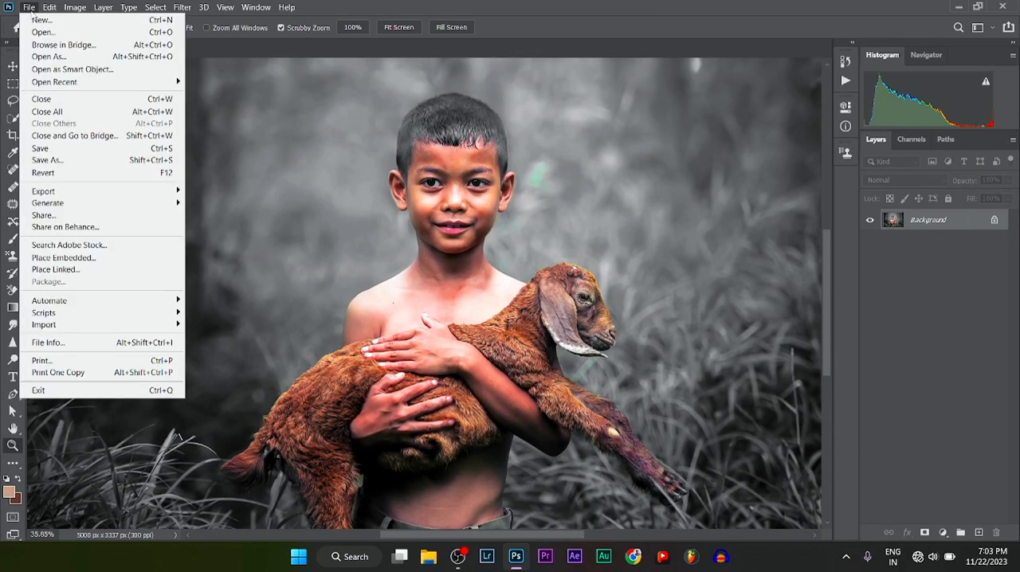
{"action": "left_click", "coordinate": [68, 167]}
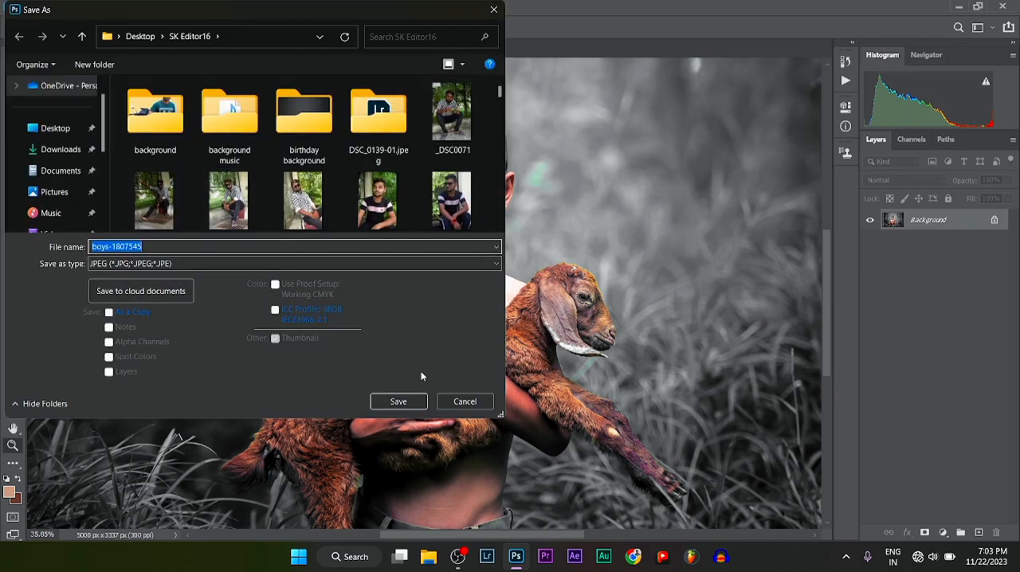
{"action": "left_click", "coordinate": [398, 401]}
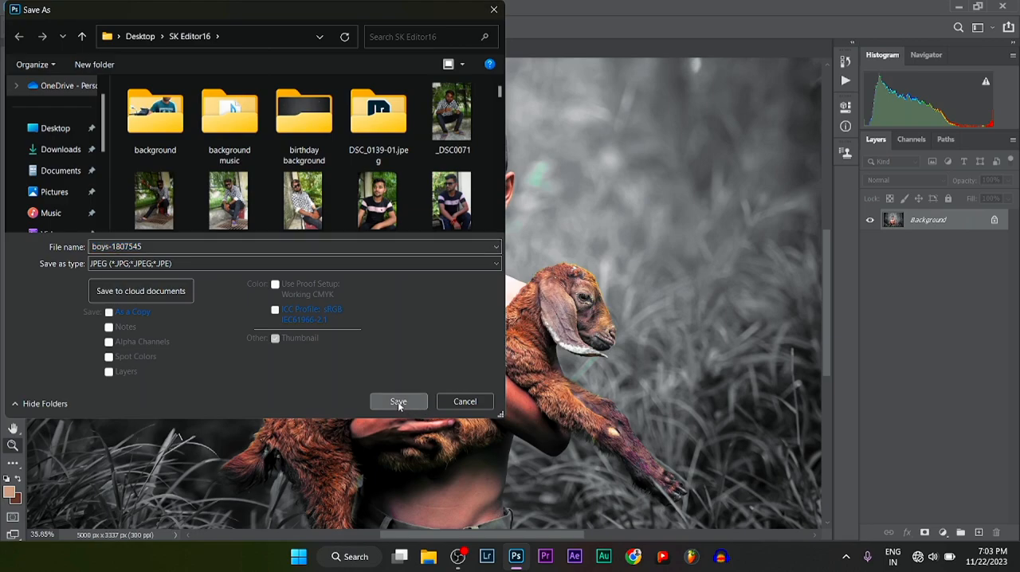
{"action": "left_click", "coordinate": [542, 279]}
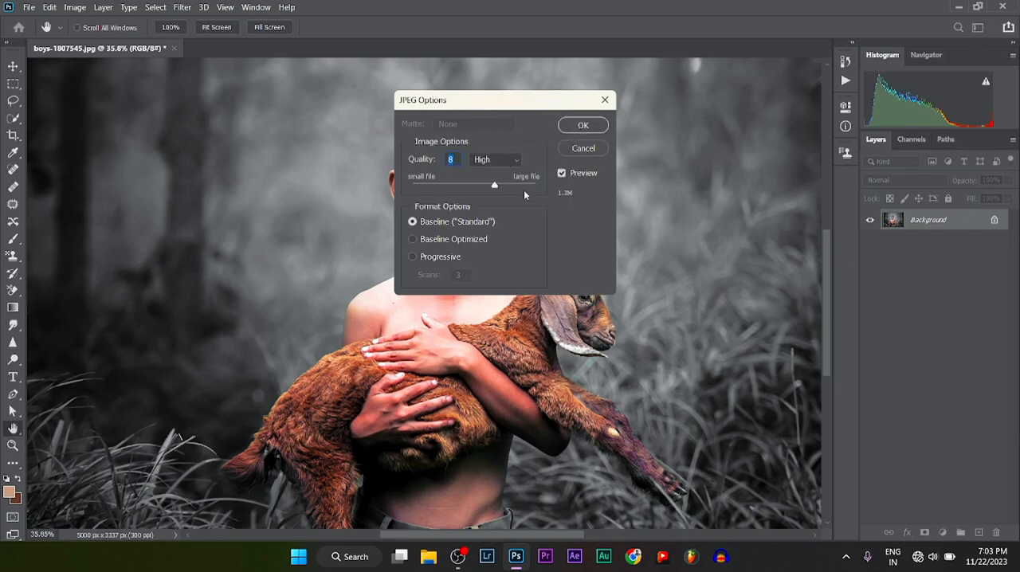
{"action": "left_click", "coordinate": [568, 129]}
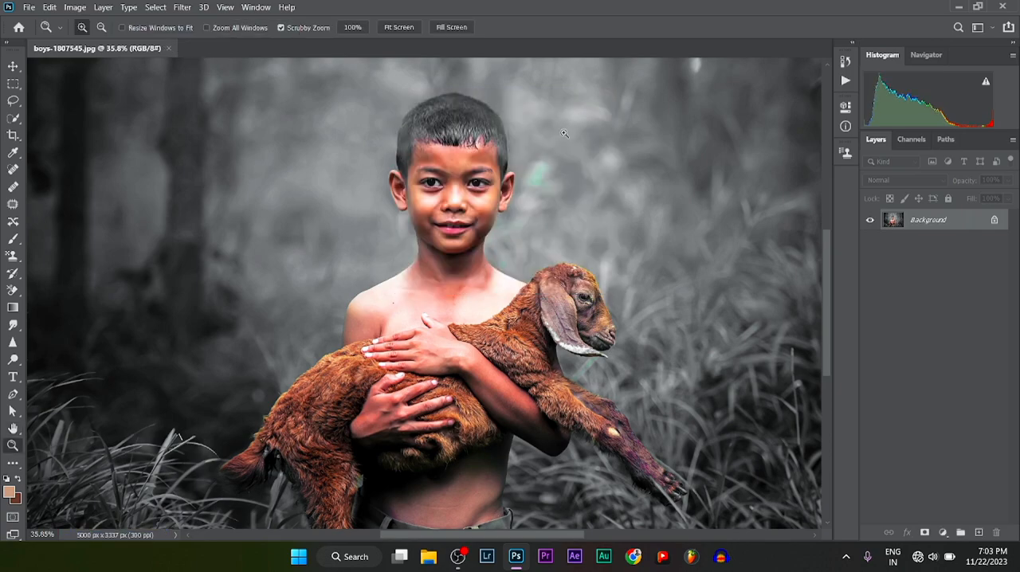